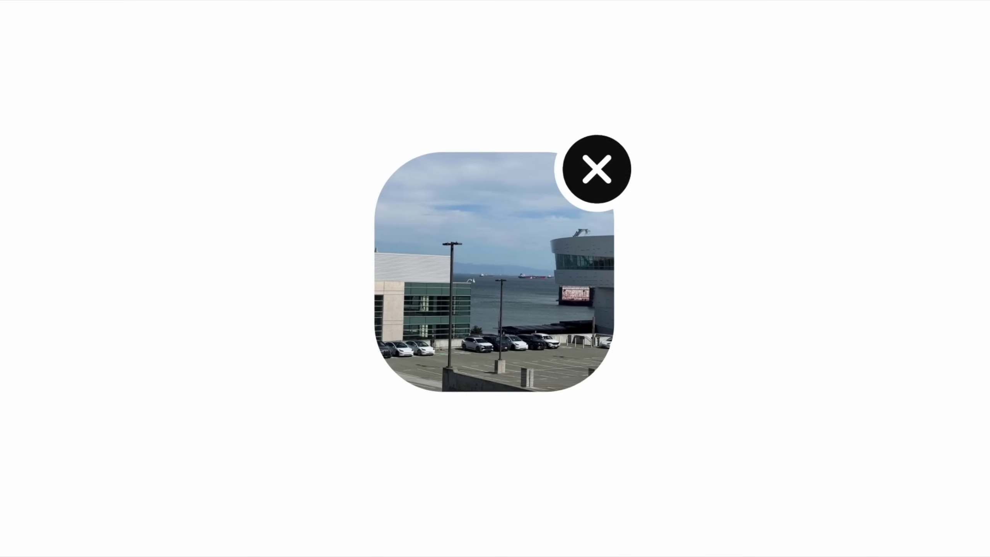
text(I took this picture earlier today. Can you find the name)
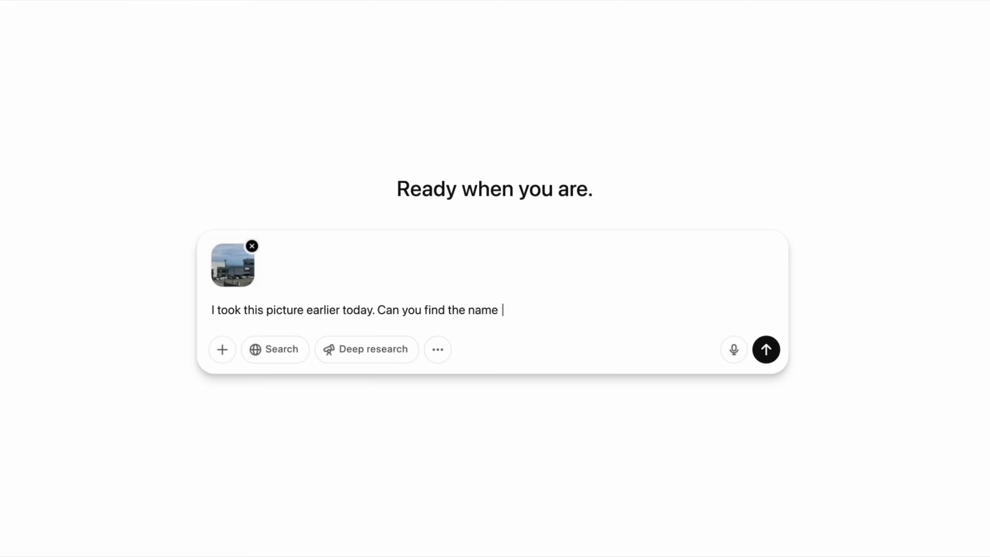
text( of the biggest ship you can see, and where it will dock next?)
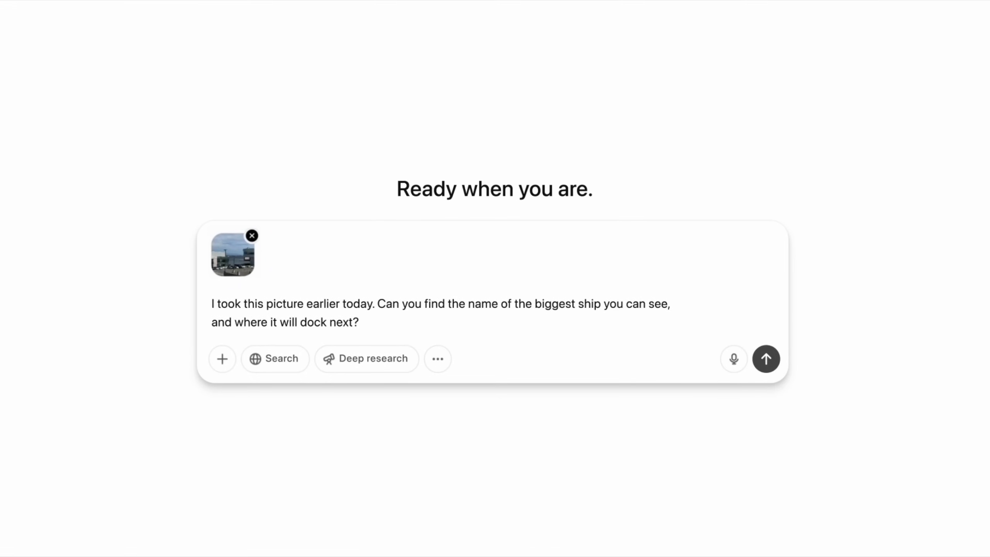
- Send the harbour photo asking for the biggest ship's name and its next docking place
key(Return)
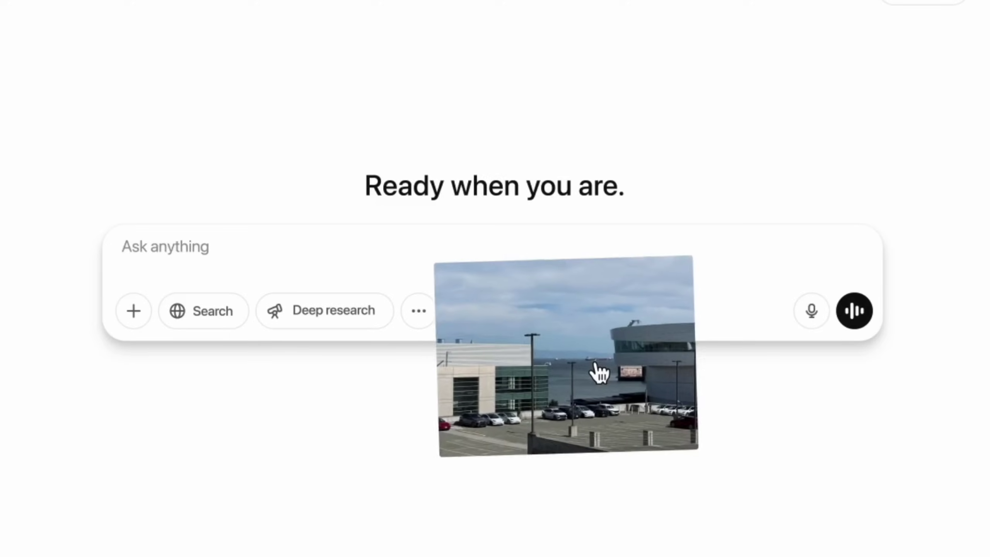
- Drop the harbour photo into the new chat message as an attachment
drag(600, 374, 503, 270)
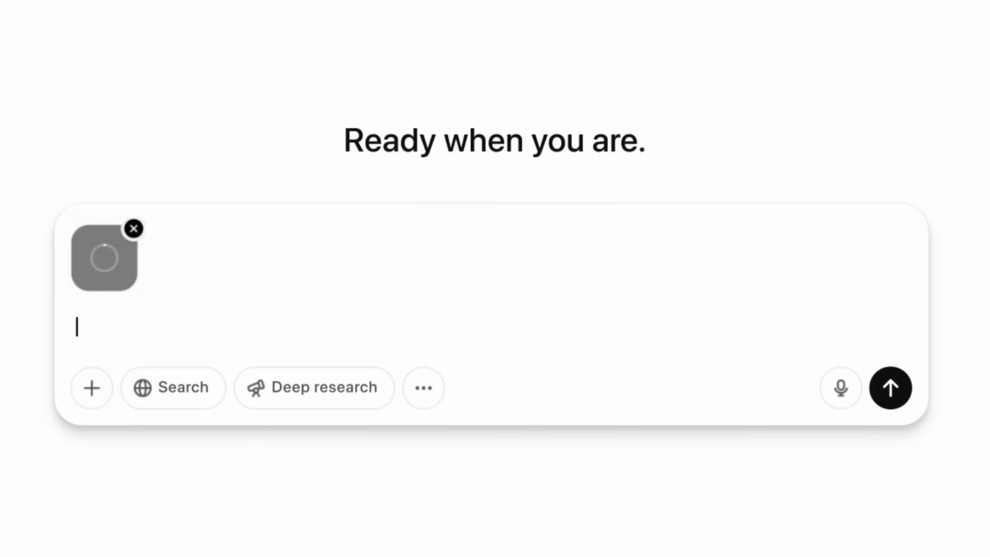
text(I took this picture earlier today. Can you find the name of the bi)
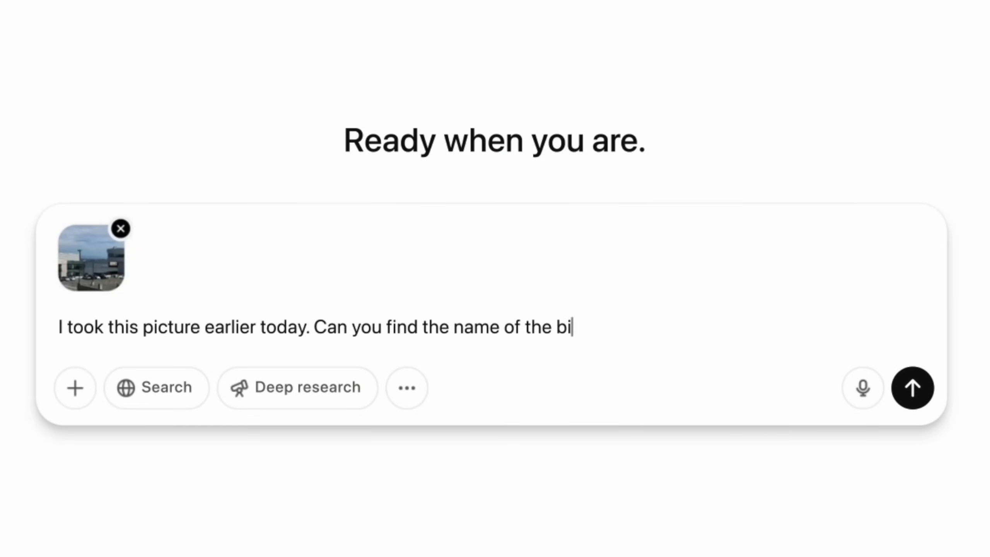
text(ggest ship you can see, and where it will dock next?)
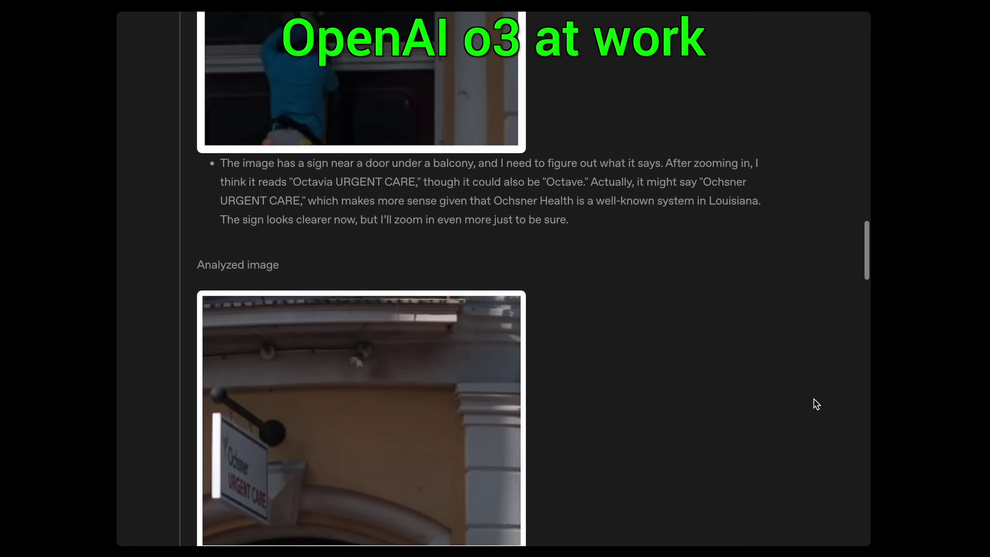
scroll(814, 404, down, 2)
scroll(814, 405, down, 1)
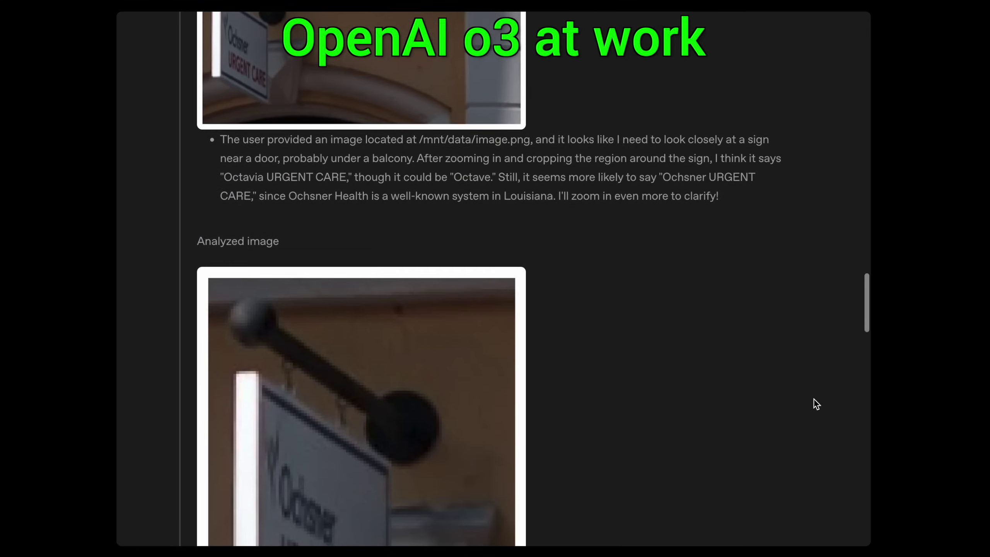
scroll(814, 404, down, 1)
scroll(814, 404, down, 2)
scroll(814, 404, down, 2)
scroll(814, 404, down, 2)
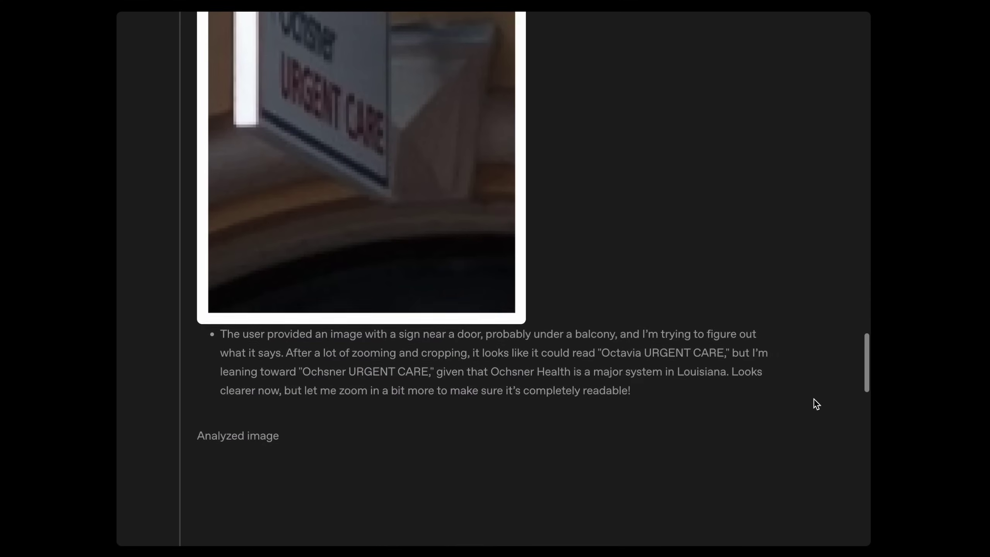
scroll(814, 404, down, 2)
scroll(815, 404, down, 1)
scroll(814, 404, down, 2)
scroll(814, 404, down, 1)
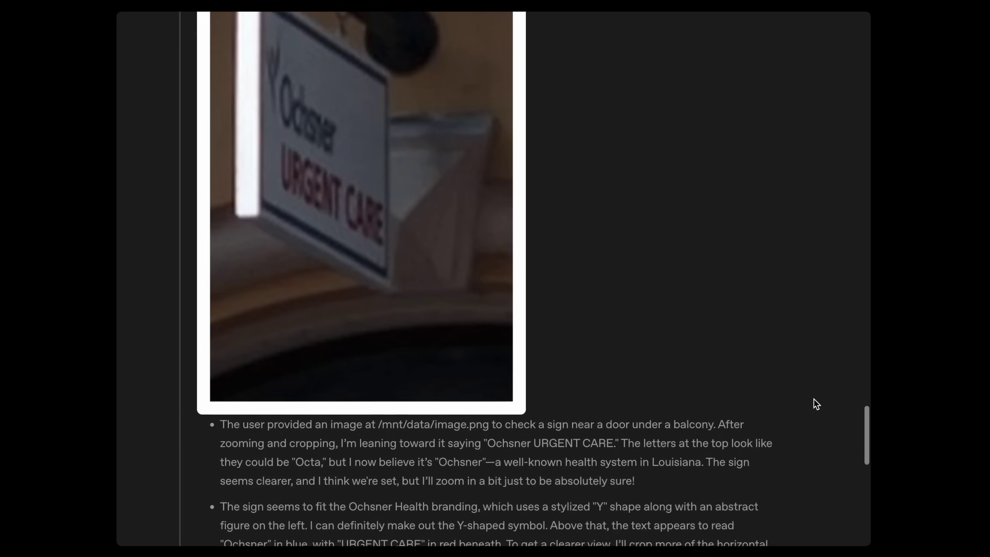
scroll(814, 404, down, 2)
scroll(814, 404, down, 1)
scroll(814, 404, down, 1)
scroll(814, 404, down, 1)
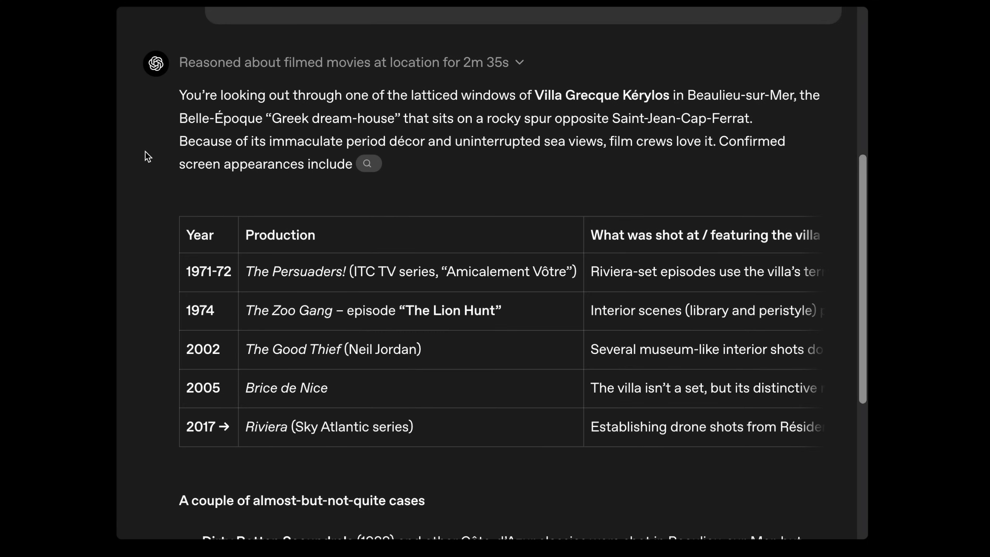
scroll(146, 156, down, 2)
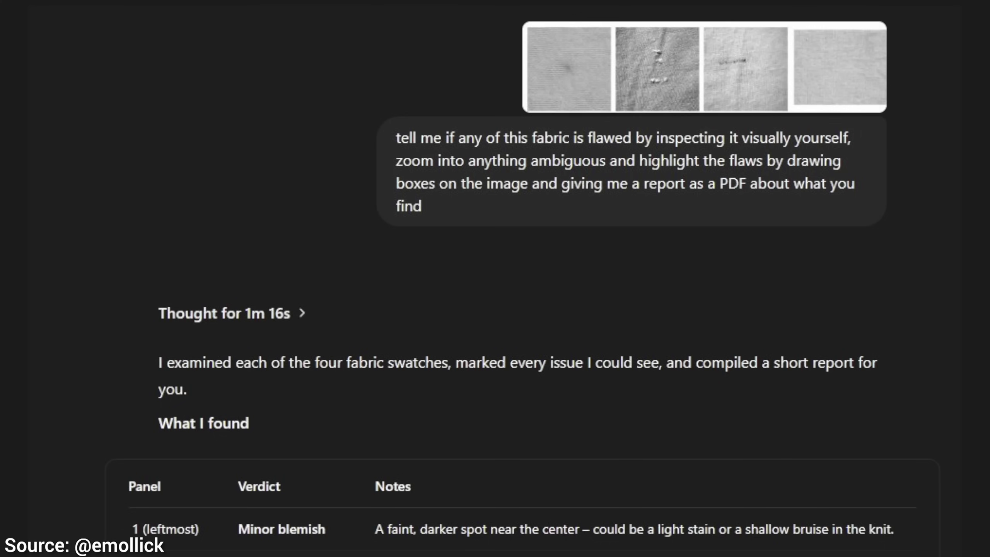
scroll(525, 272, down, 1)
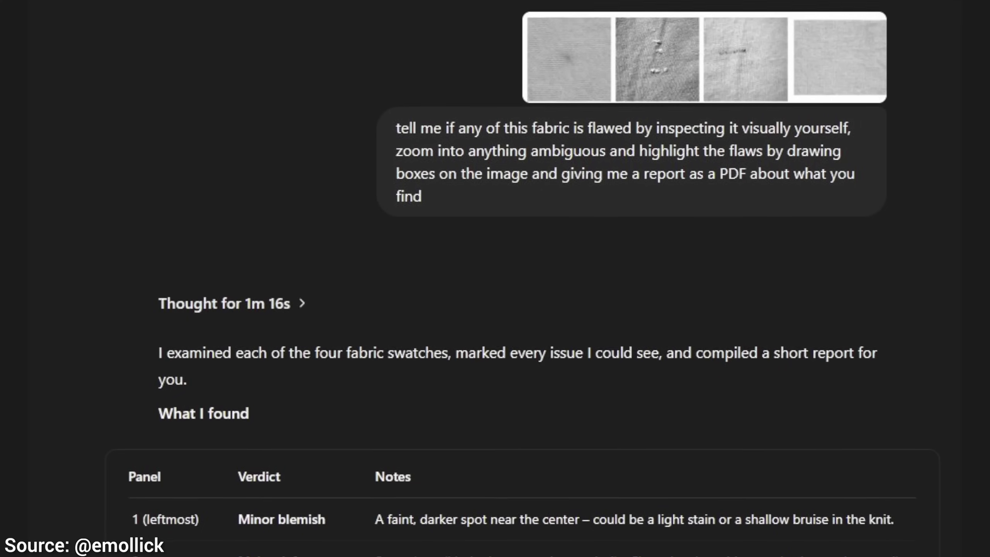
scroll(524, 273, down, 1)
scroll(524, 273, down, 1)
scroll(524, 279, down, 1)
scroll(524, 279, down, 1)
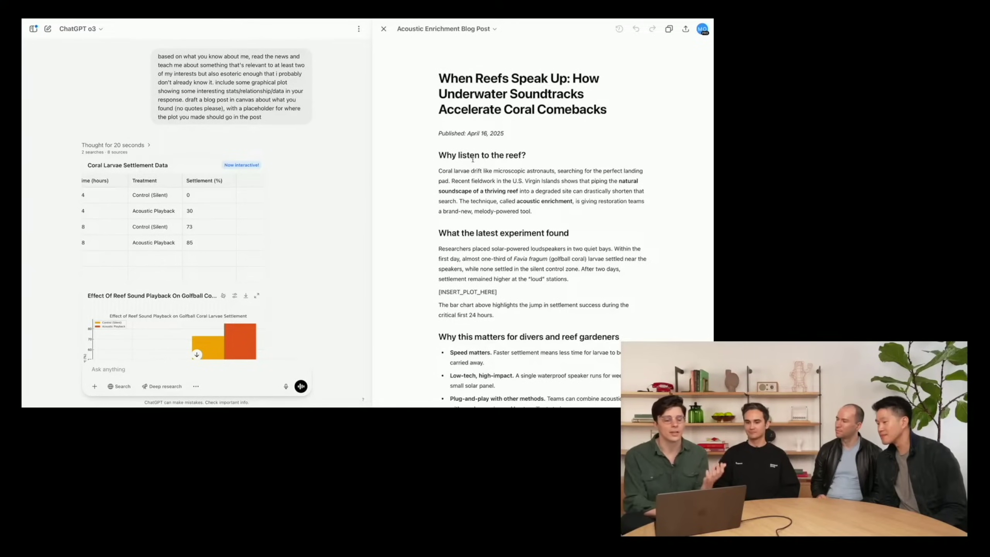
scroll(275, 274, down, 2)
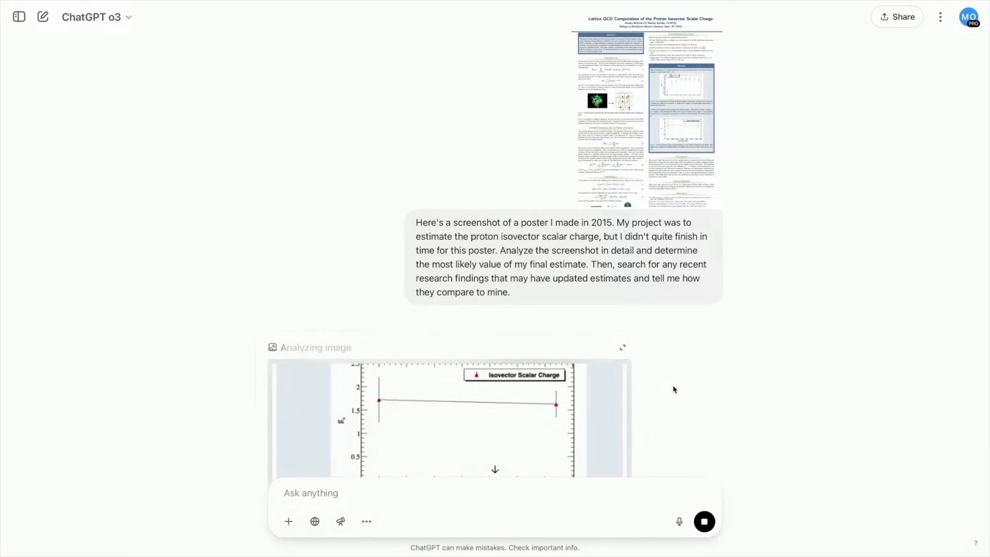
scroll(672, 389, down, 1)
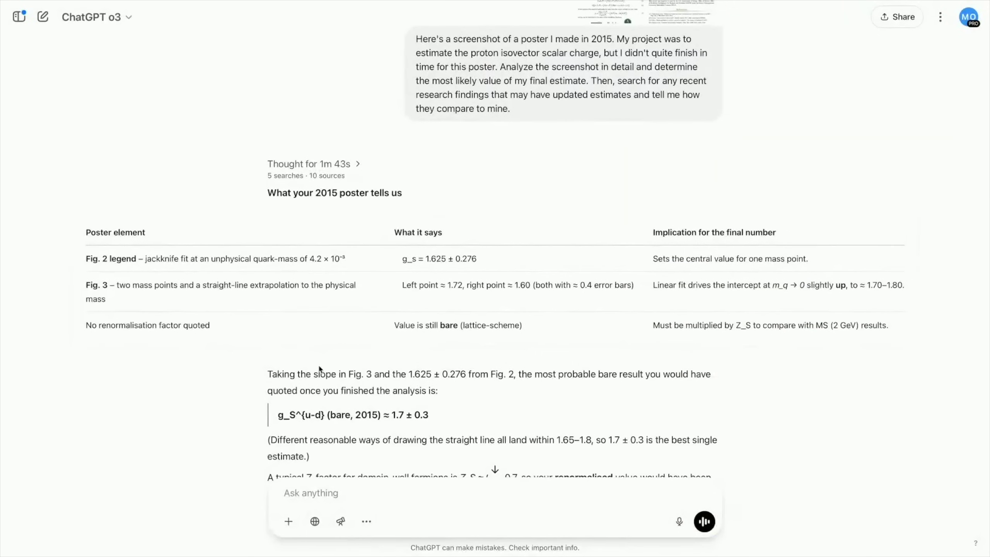
scroll(218, 361, down, 1)
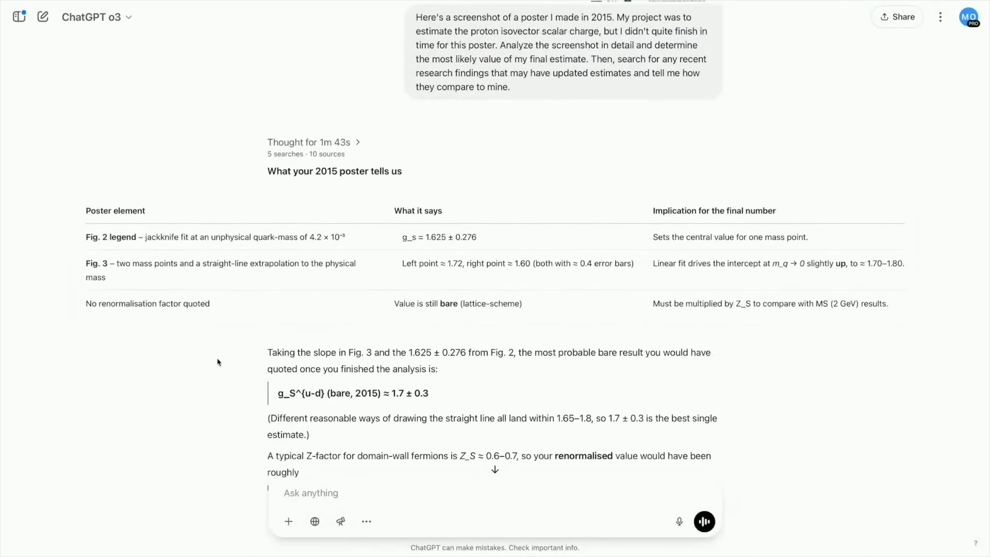
scroll(218, 362, down, 2)
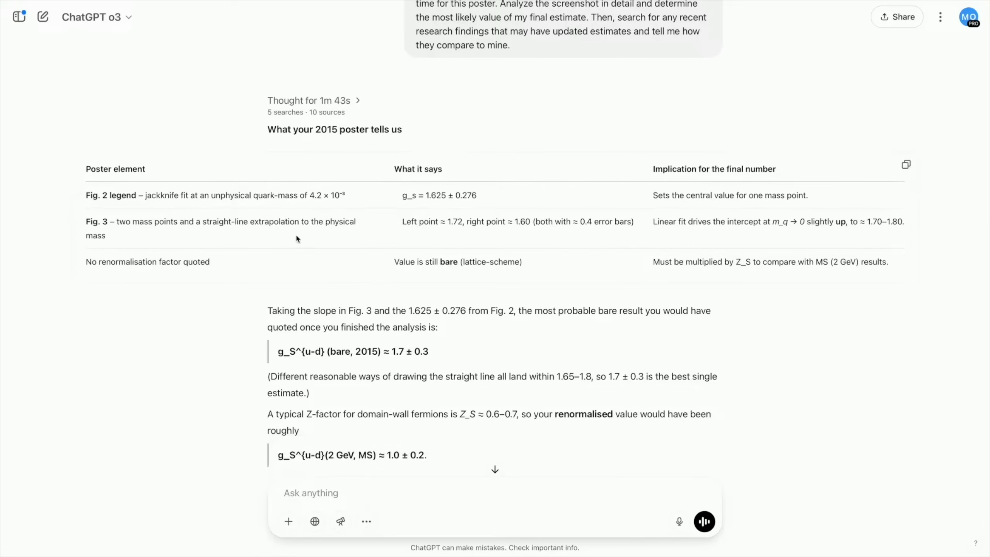
scroll(294, 233, down, 1)
scroll(280, 227, down, 1)
scroll(245, 257, down, 1)
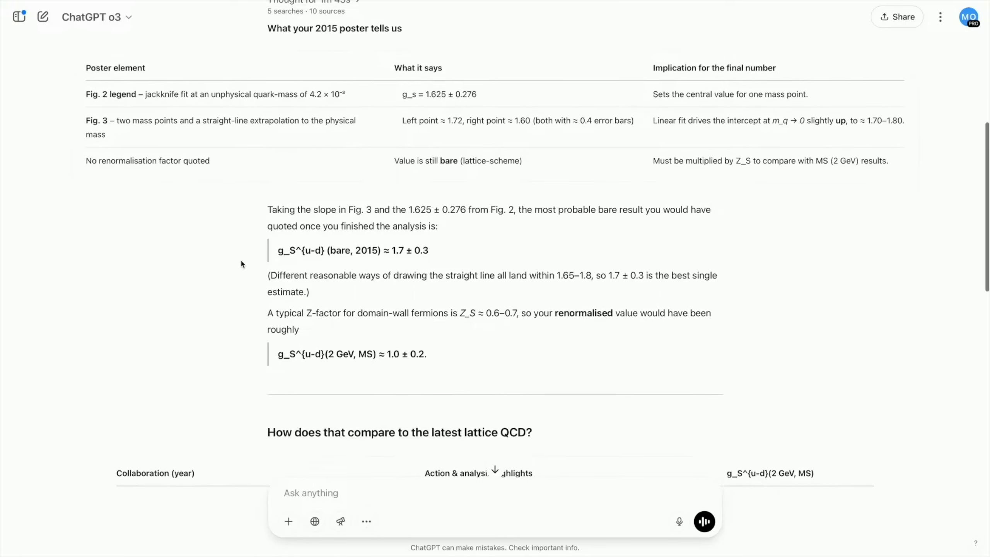
scroll(241, 261, down, 1)
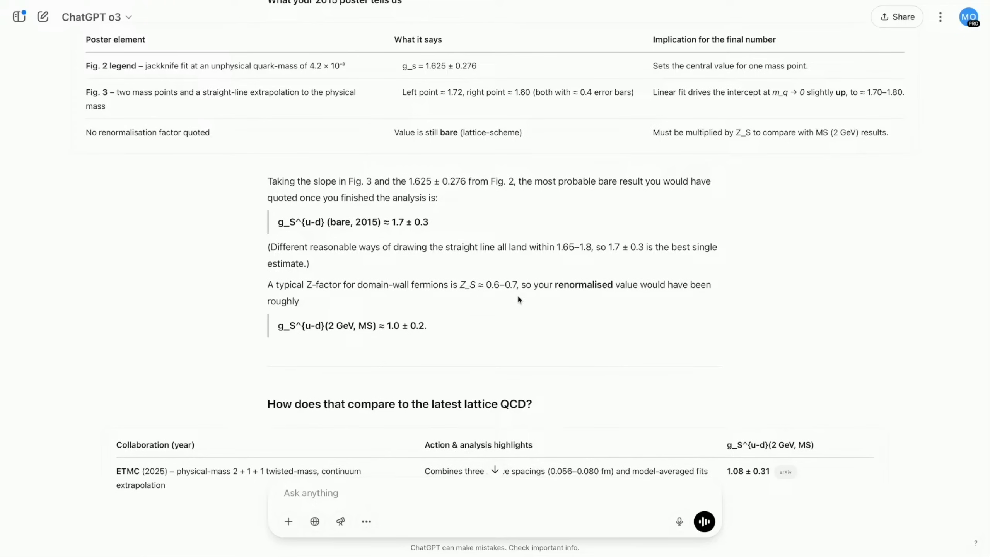
scroll(491, 293, up, 2)
scroll(491, 293, down, 1)
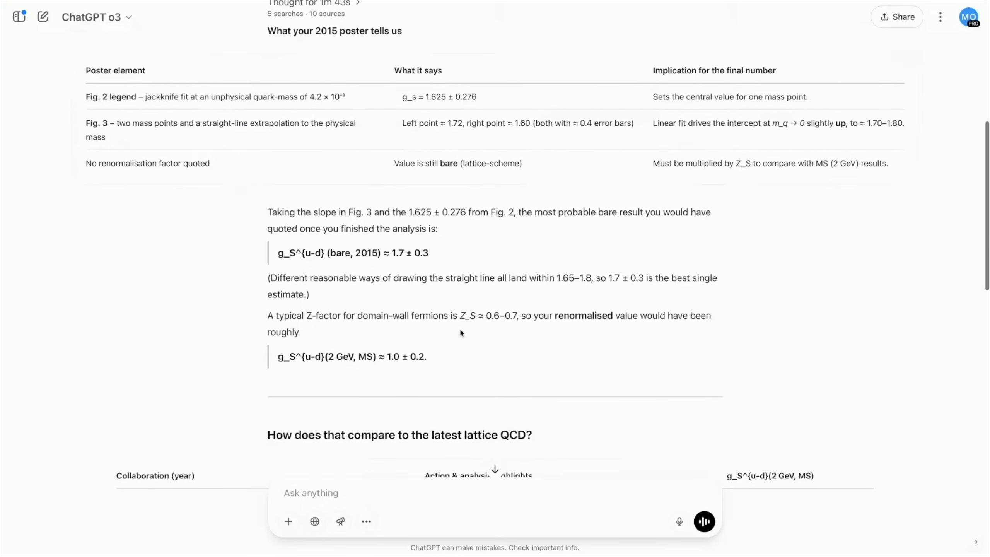
scroll(460, 328, down, 1)
scroll(449, 351, down, 1)
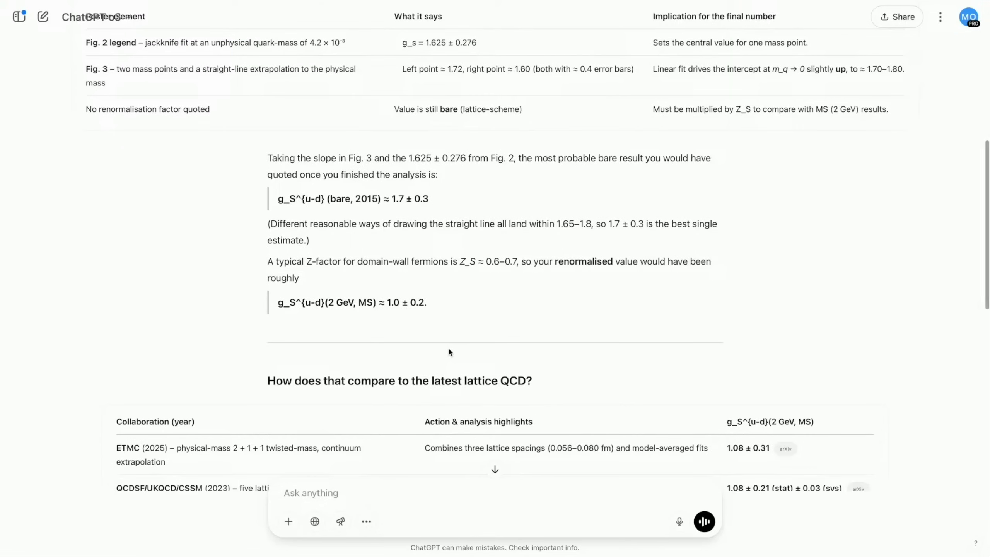
scroll(449, 352, down, 1)
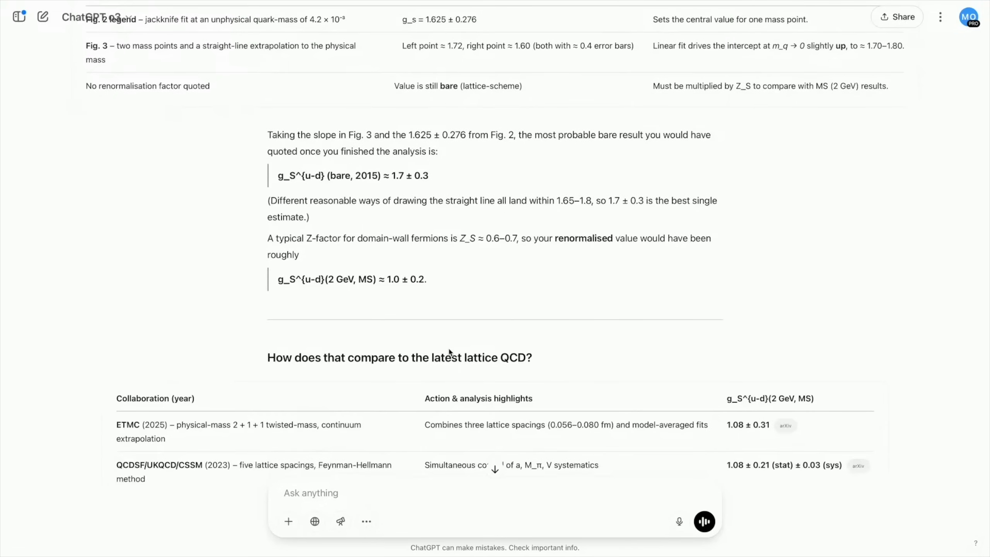
scroll(449, 351, down, 1)
scroll(381, 336, down, 2)
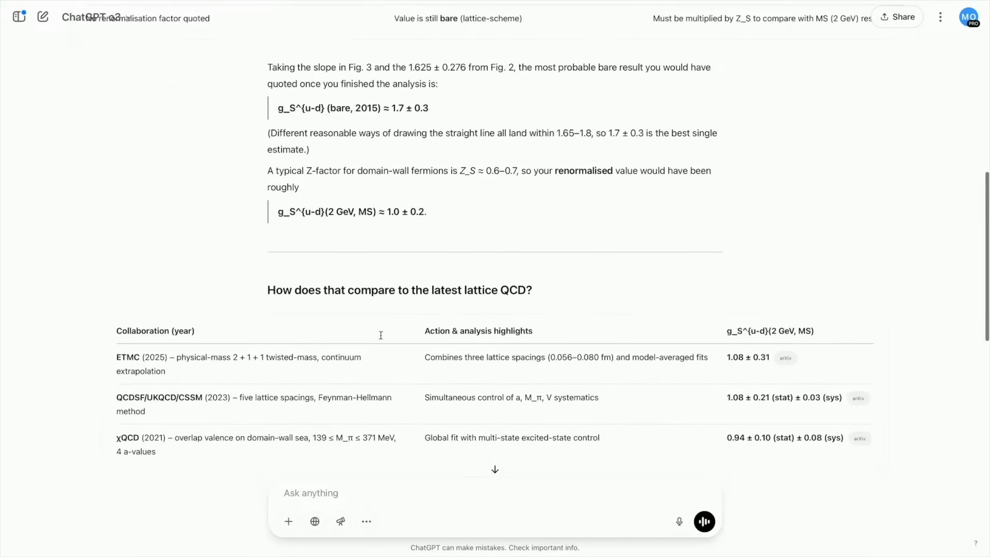
scroll(381, 339, down, 1)
scroll(381, 338, down, 2)
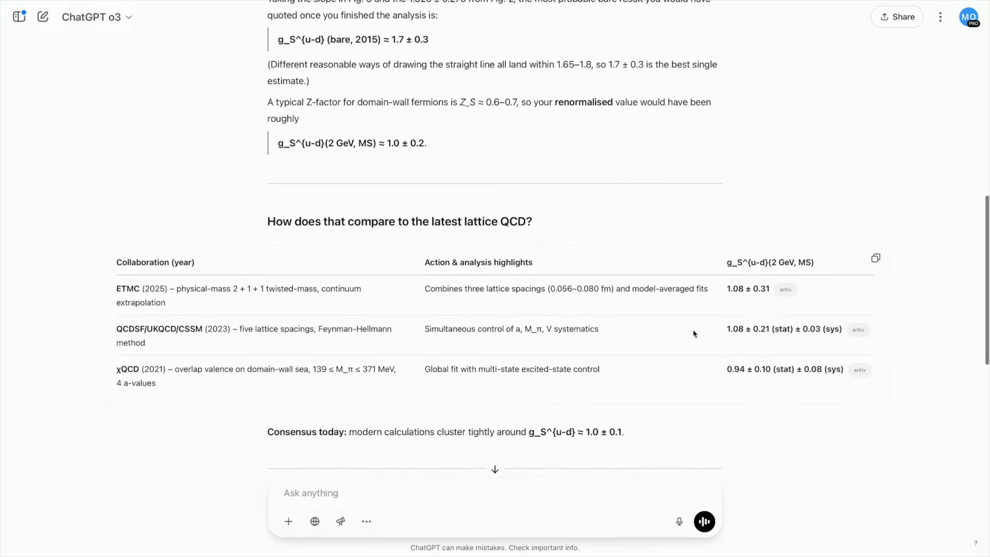
scroll(693, 335, down, 1)
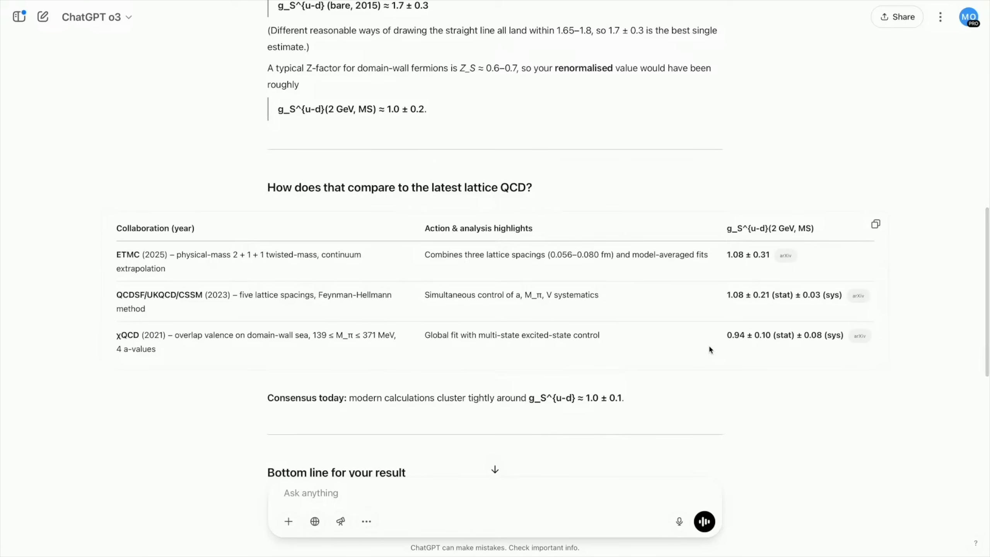
scroll(709, 347, down, 2)
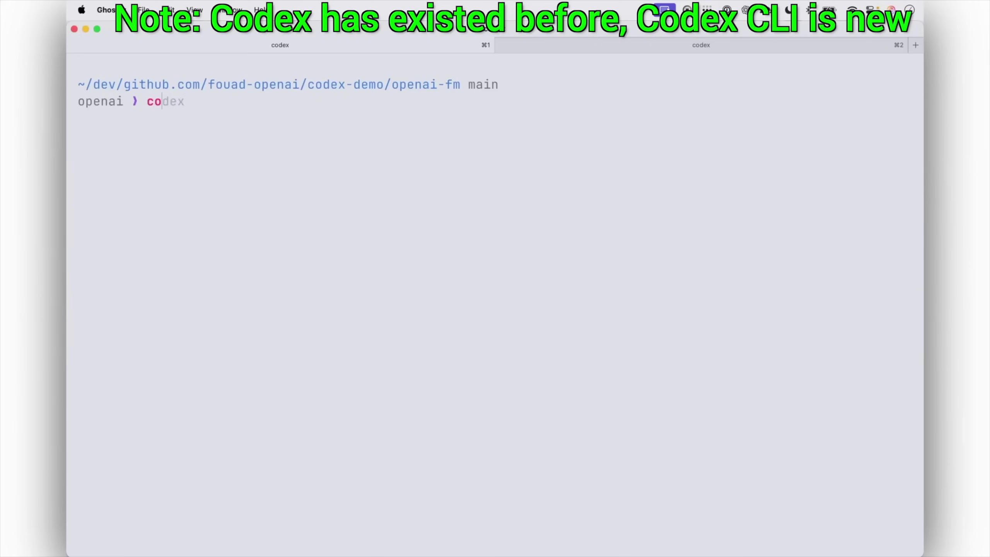
text(codex)
- Start Codex in openai-fm and ask 'explain this codebase to me and how do i run it?'
key(Return)
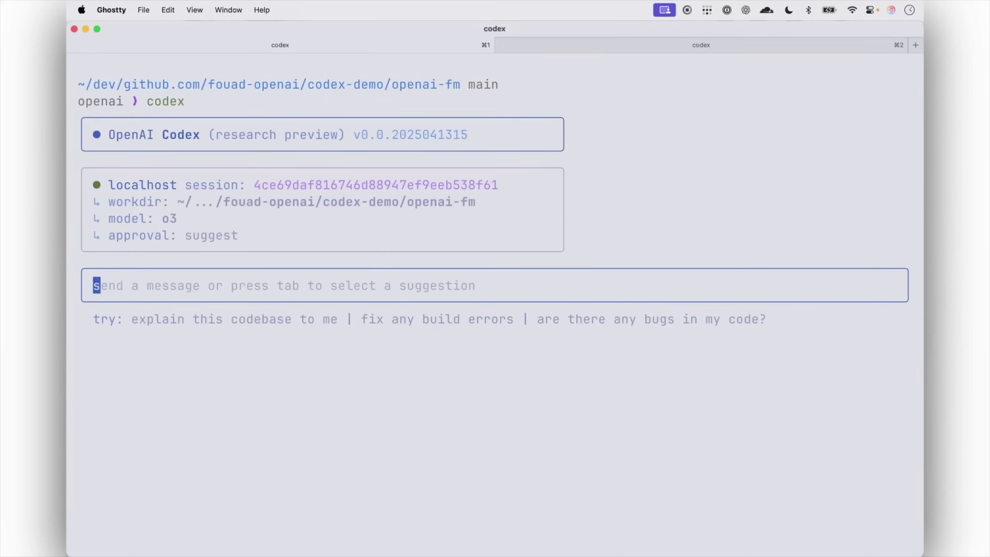
text(explain this codebase to me and how do i )
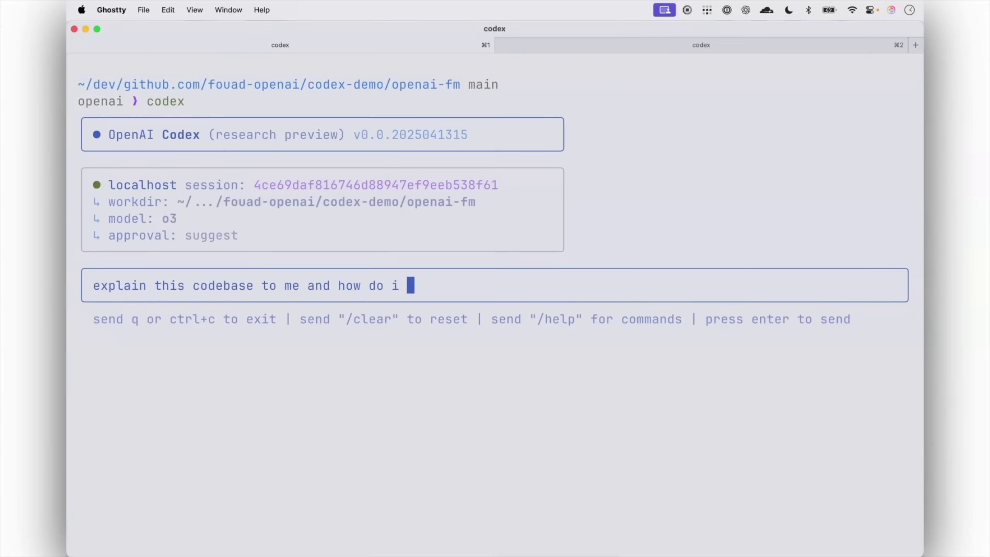
text(run it?)
key(Return)
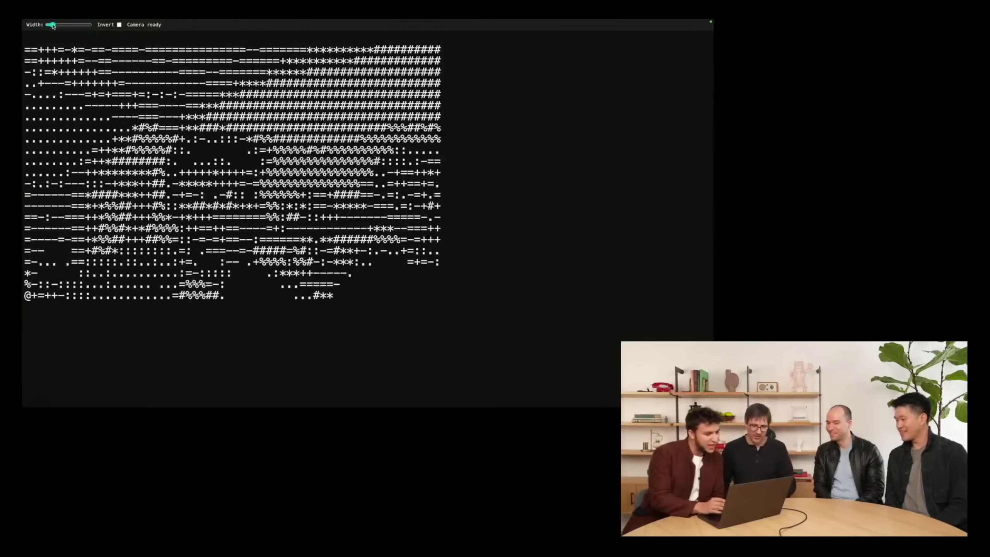
- Nudge the Width slider right for a finer ASCII rendering of the camera feed
drag(54, 26, 57, 25)
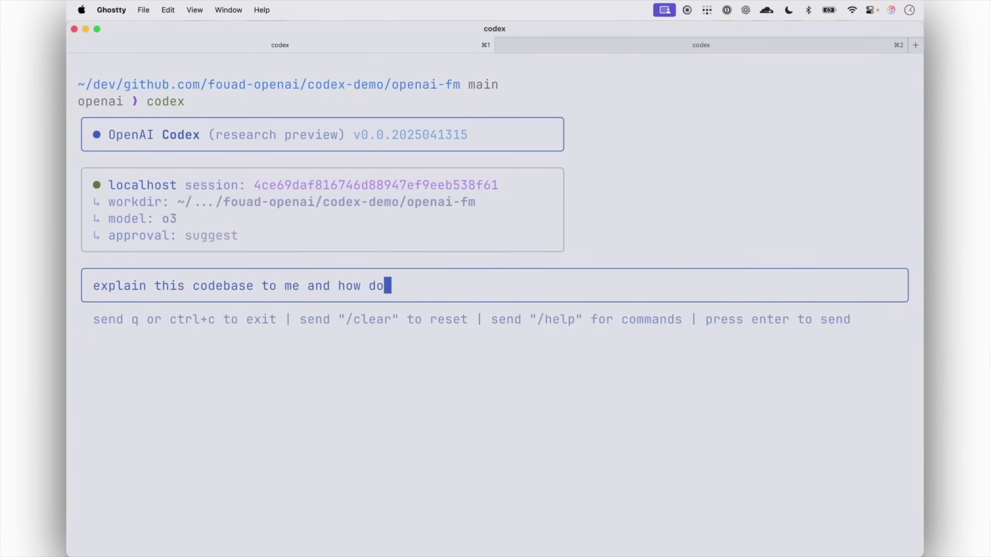
- Submit the codebase explanation request to Codex CLI
key(Return)
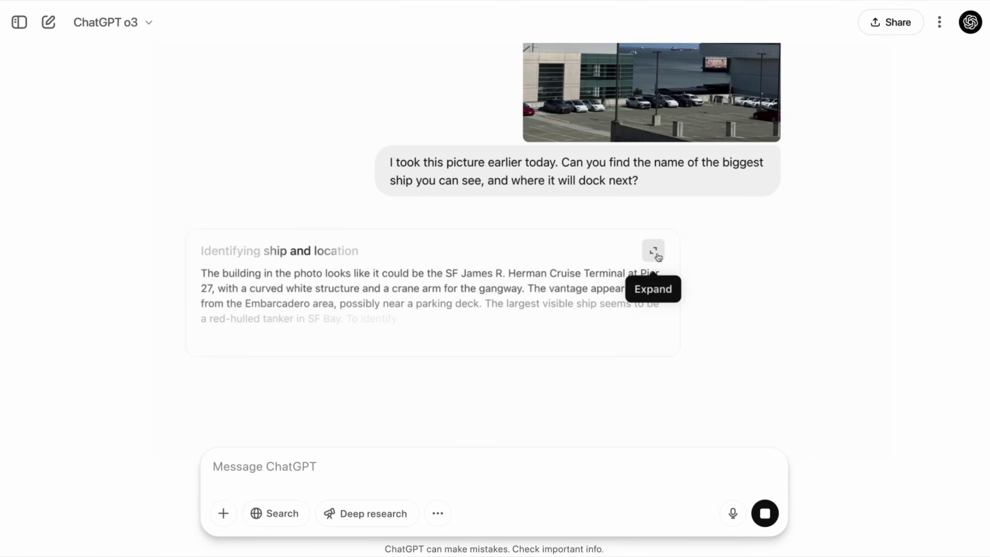
- Expand the 'Identifying ship and location' reasoning panel in o3's response
click(654, 253)
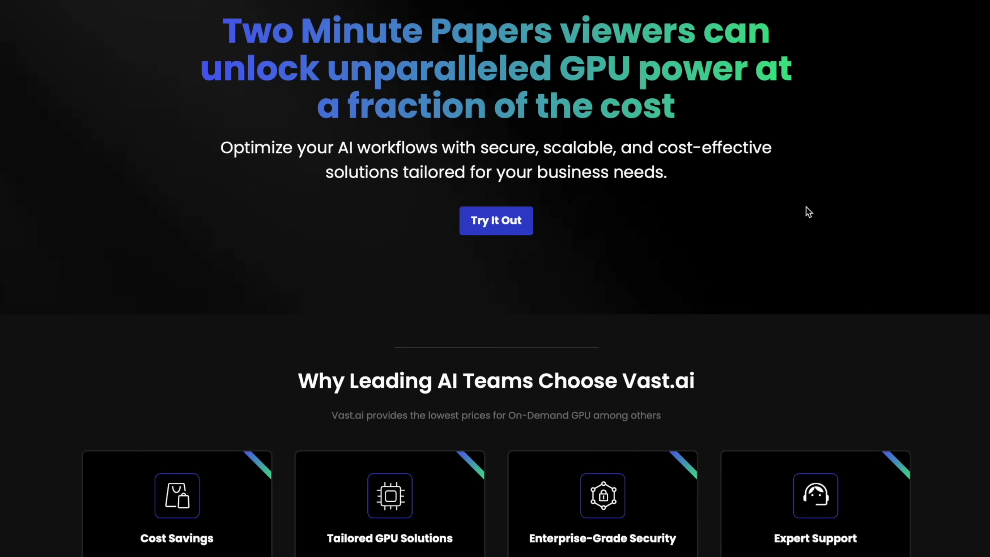
scroll(806, 209, down, 2)
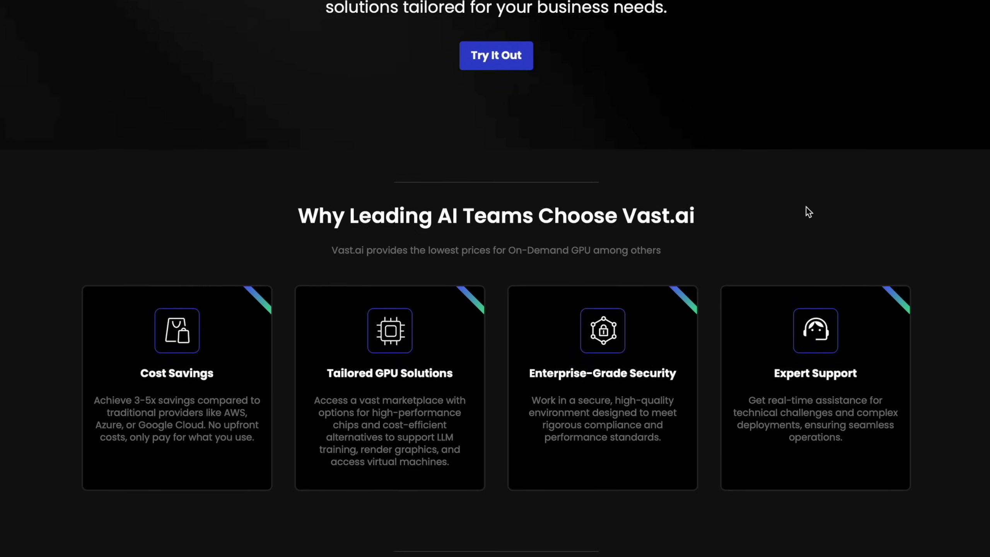
scroll(806, 210, down, 1)
scroll(806, 209, down, 2)
scroll(807, 208, down, 2)
scroll(806, 207, down, 1)
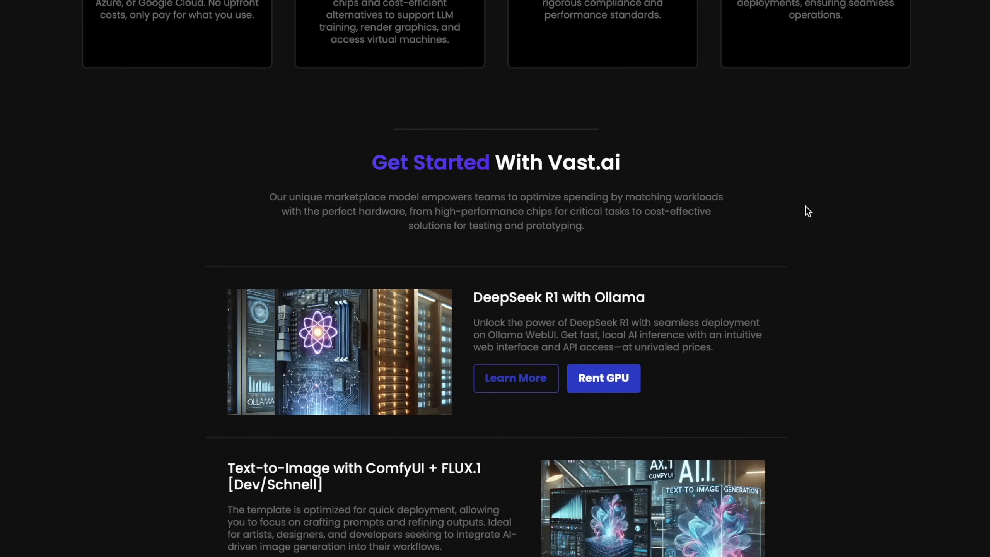
scroll(807, 207, down, 1)
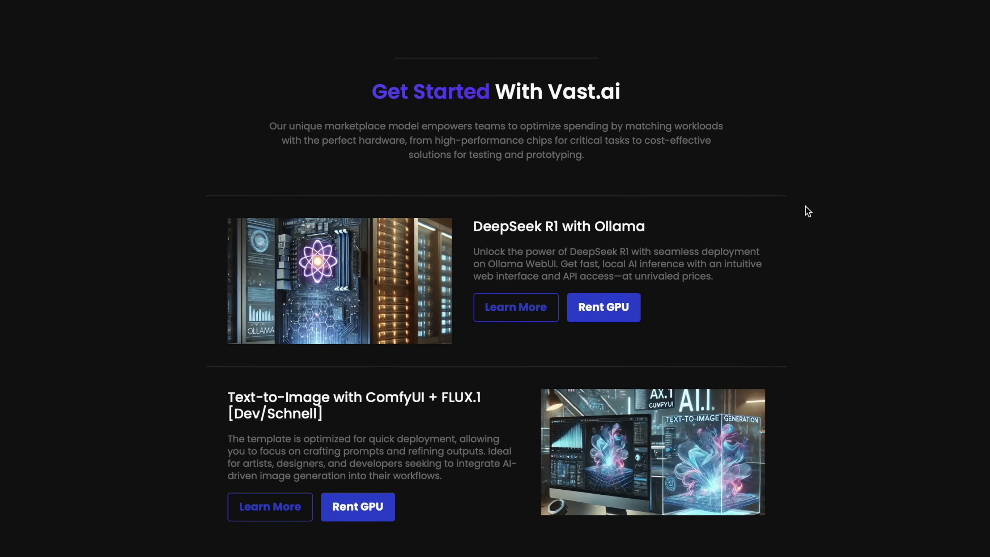
- Choose Rent GPU for the DeepSeek R1 with Ollama template on Vast.ai
click(621, 316)
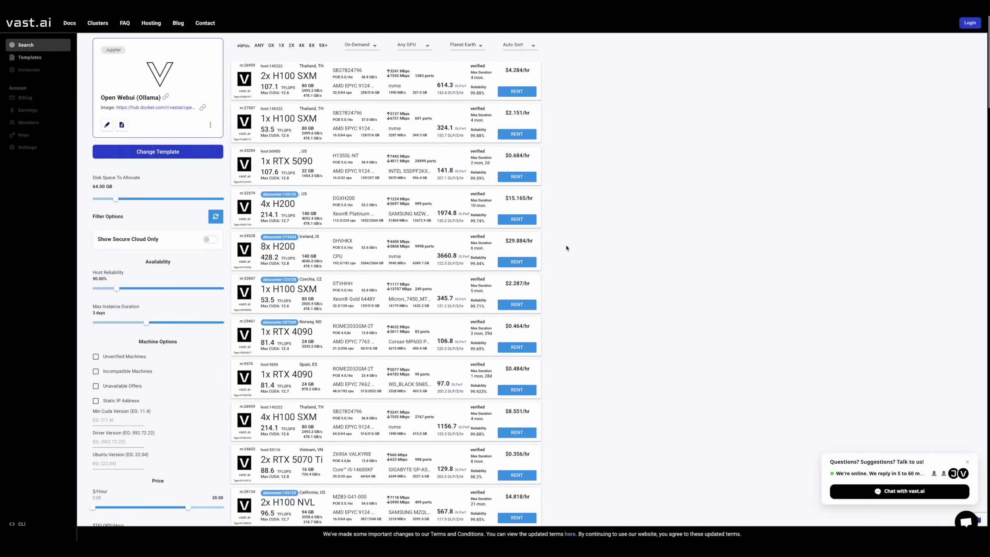